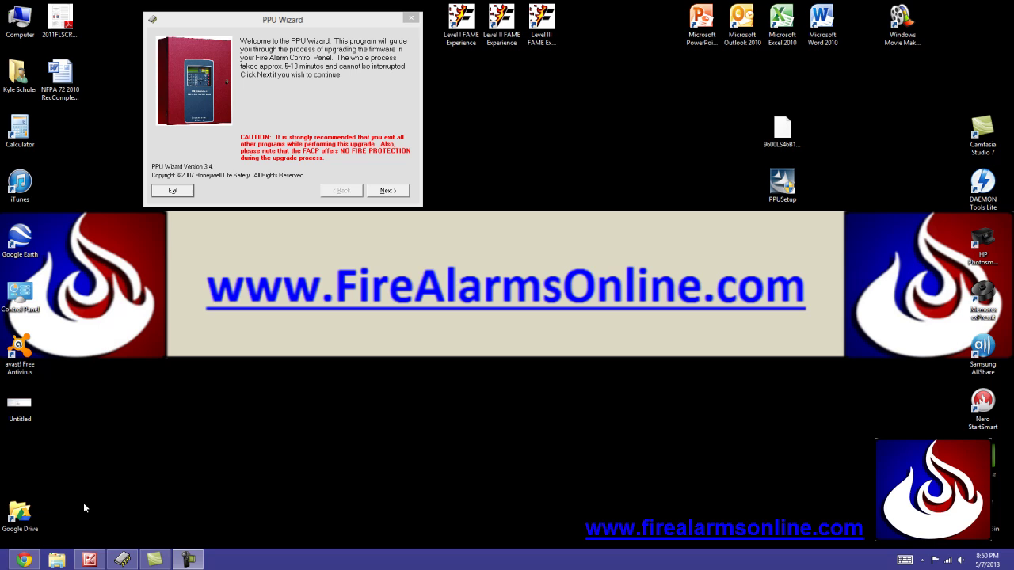
Step: Switch to Chrome and review the PS-Tools and PPU Wizard downloads under Software Utilities on the Fire-Lite software page
click(24, 560)
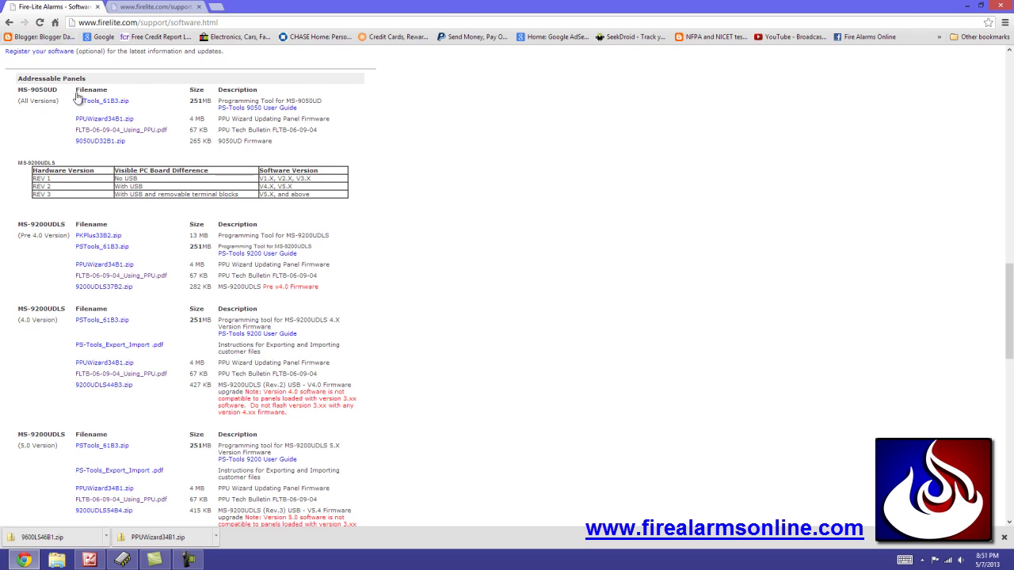
scroll(403, 372, up, 10)
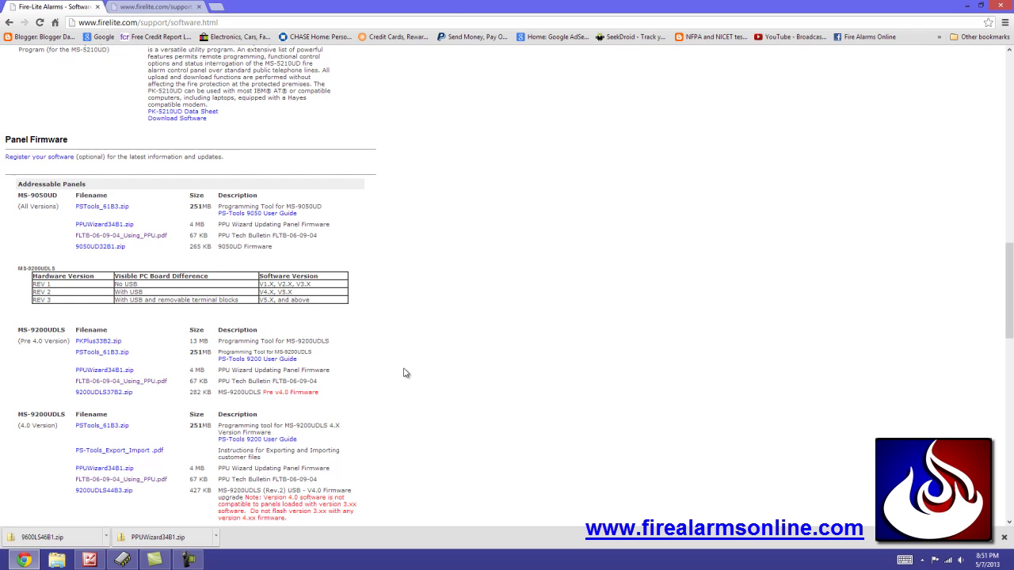
scroll(403, 373, up, 3)
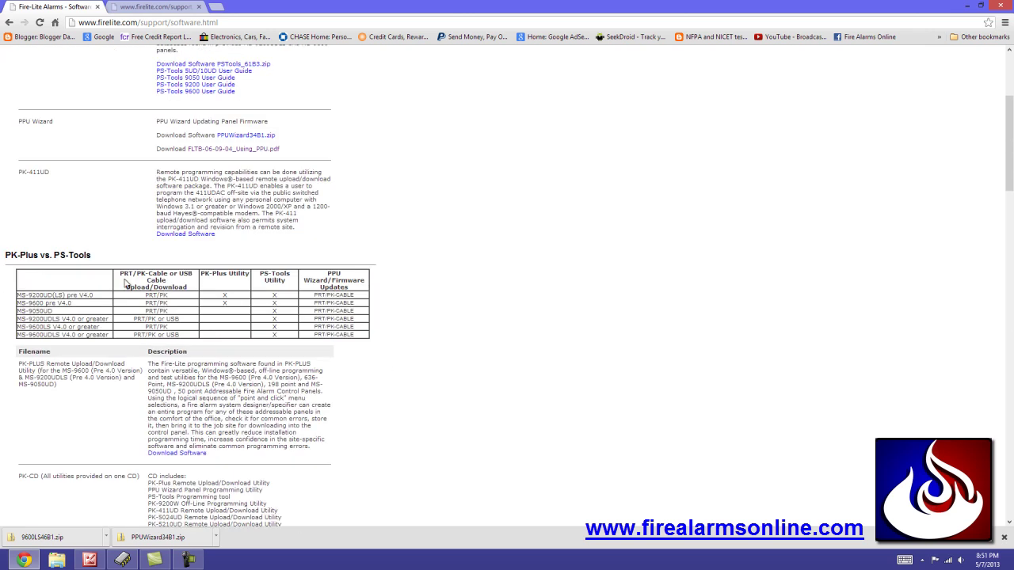
scroll(117, 279, up, 3)
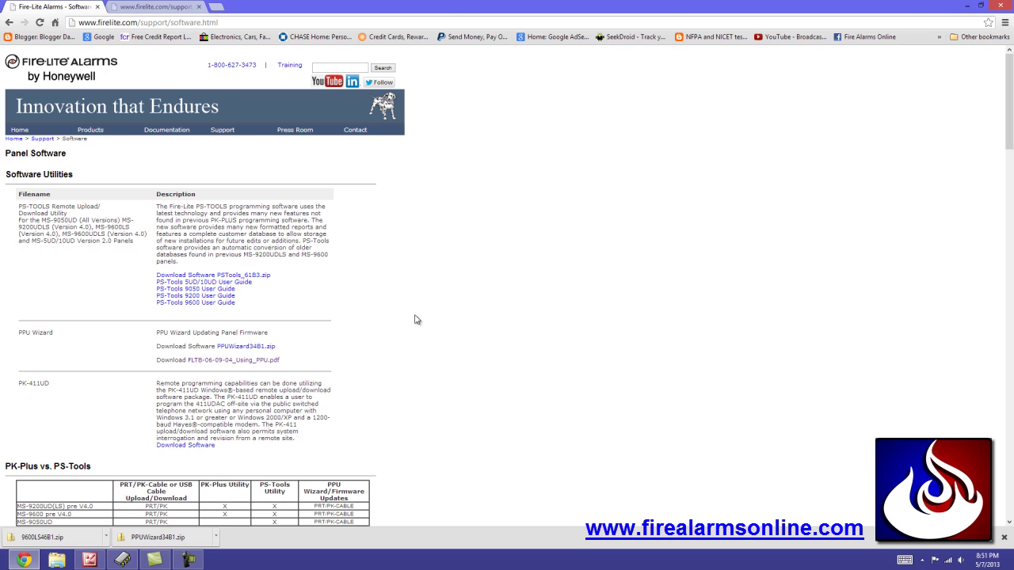
scroll(418, 320, down, 1)
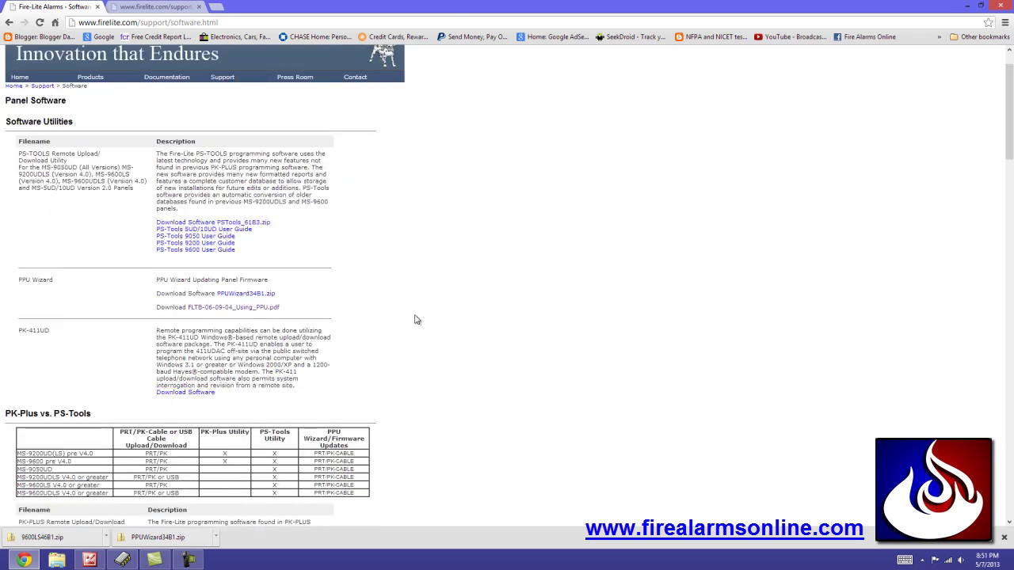
scroll(171, 245, down, 2)
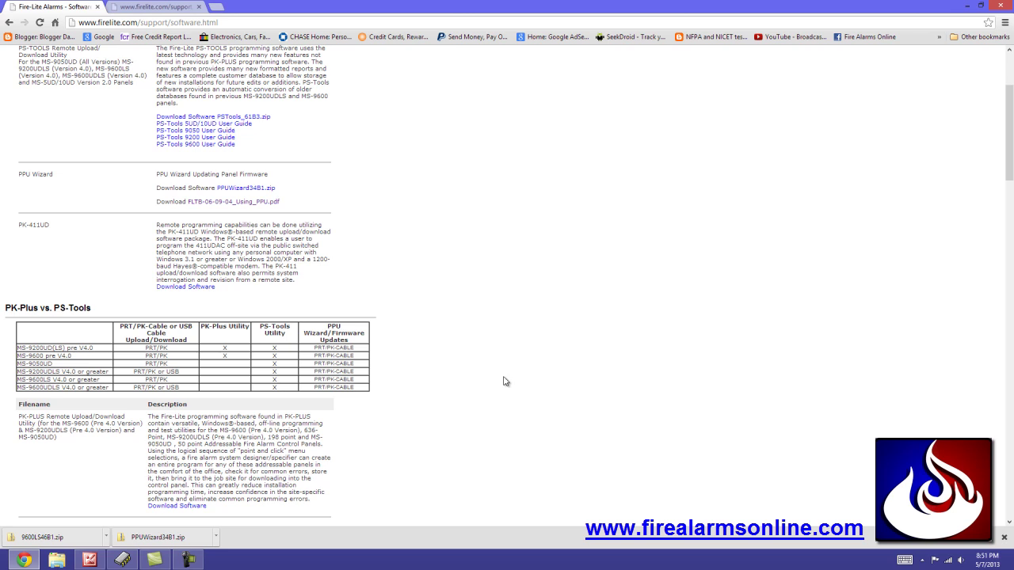
Step: Examine the Panel Firmware listings for the MS-9050UD, MS-9200UDLS, MS-9600 and MS-9600UDLS addressable panels
scroll(507, 372, down, 1)
scroll(427, 370, down, 2)
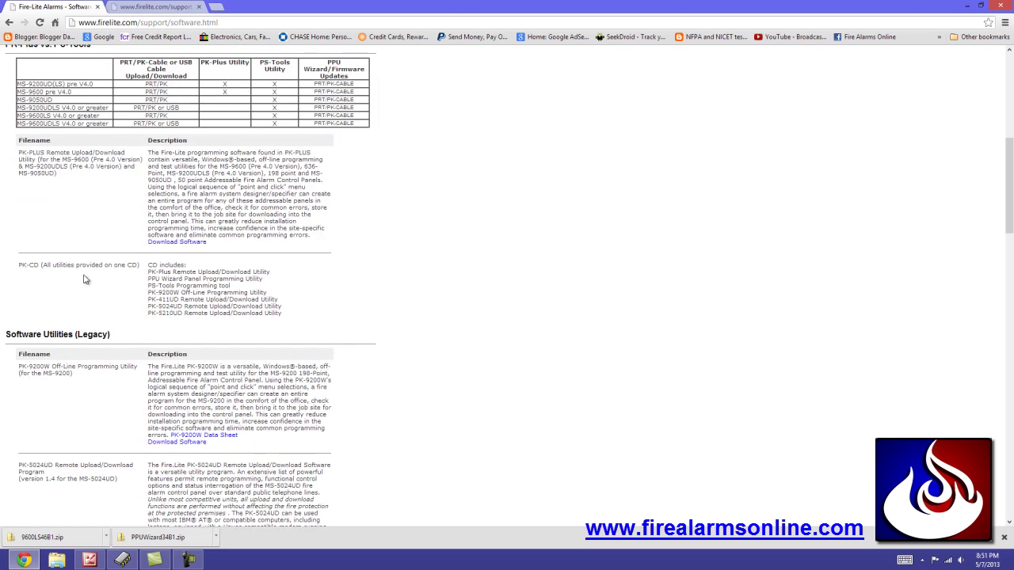
scroll(56, 246, down, 1)
scroll(49, 253, down, 1)
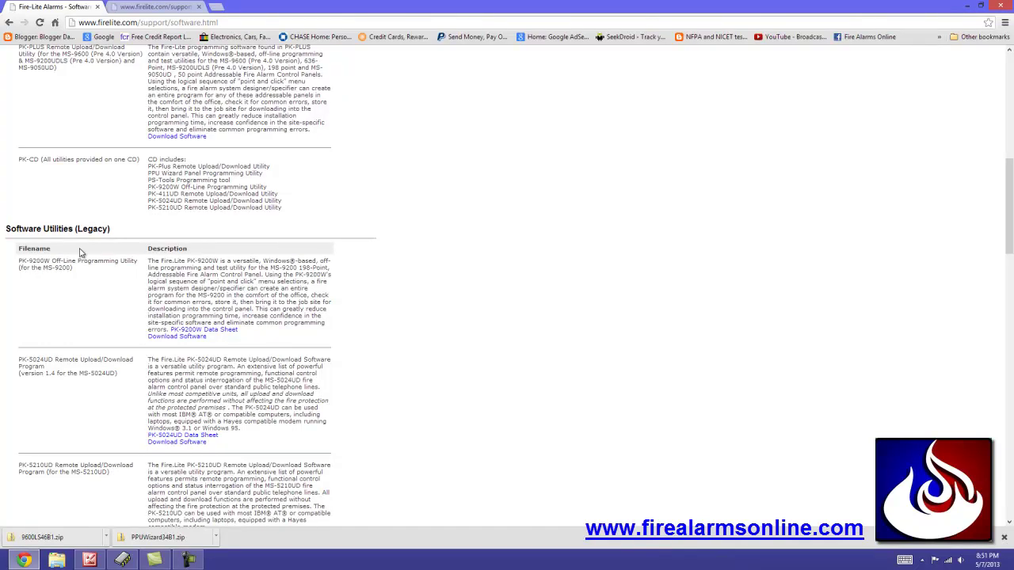
scroll(84, 293, down, 2)
scroll(52, 335, down, 3)
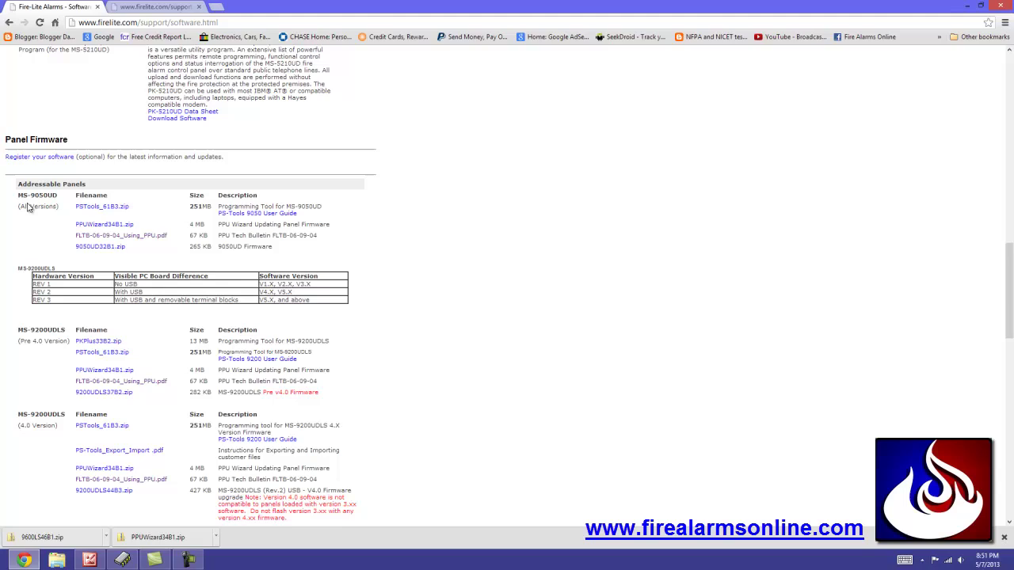
scroll(41, 269, down, 1)
scroll(127, 332, down, 1)
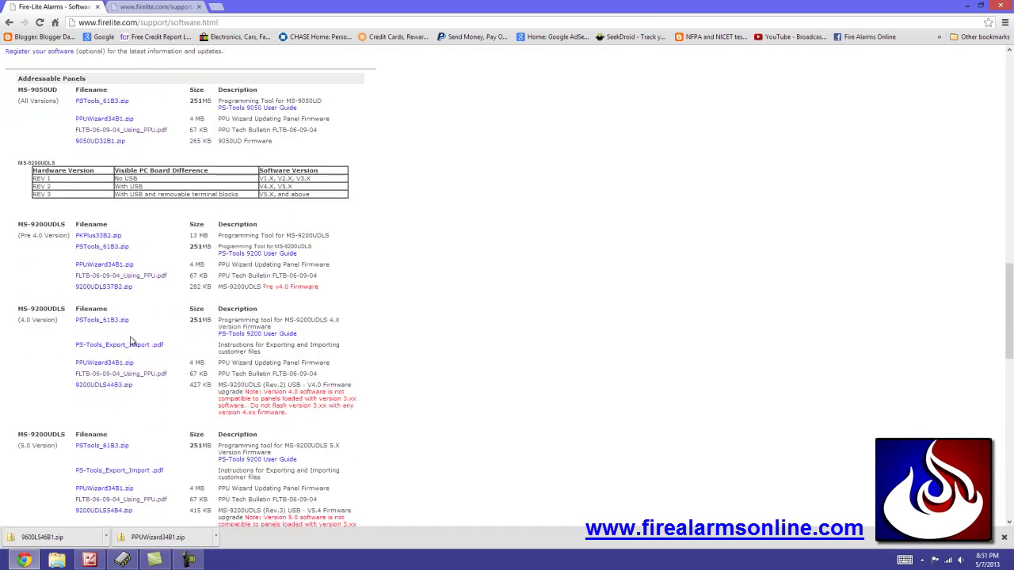
scroll(31, 309, down, 1)
scroll(35, 324, down, 3)
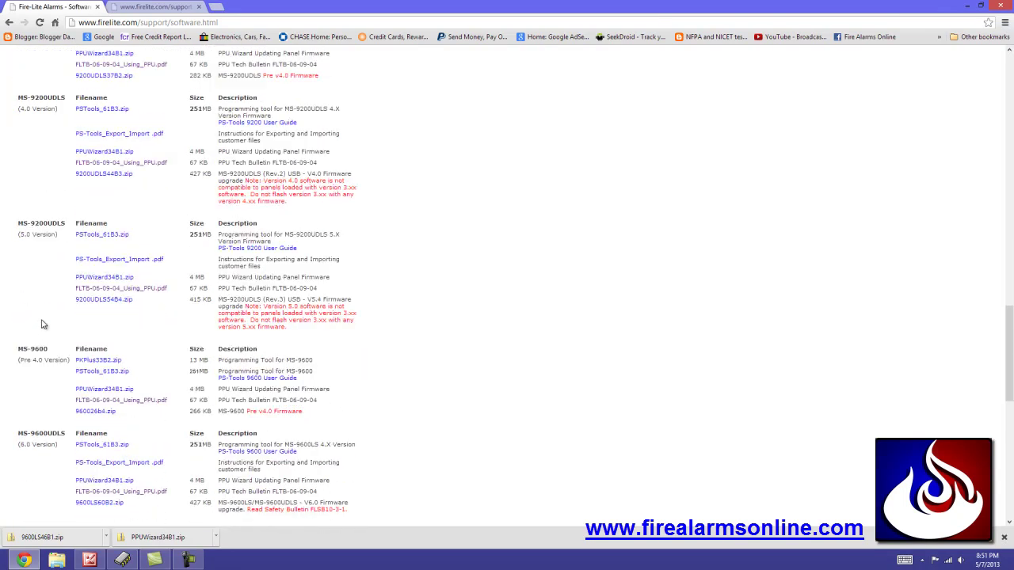
scroll(48, 320, down, 3)
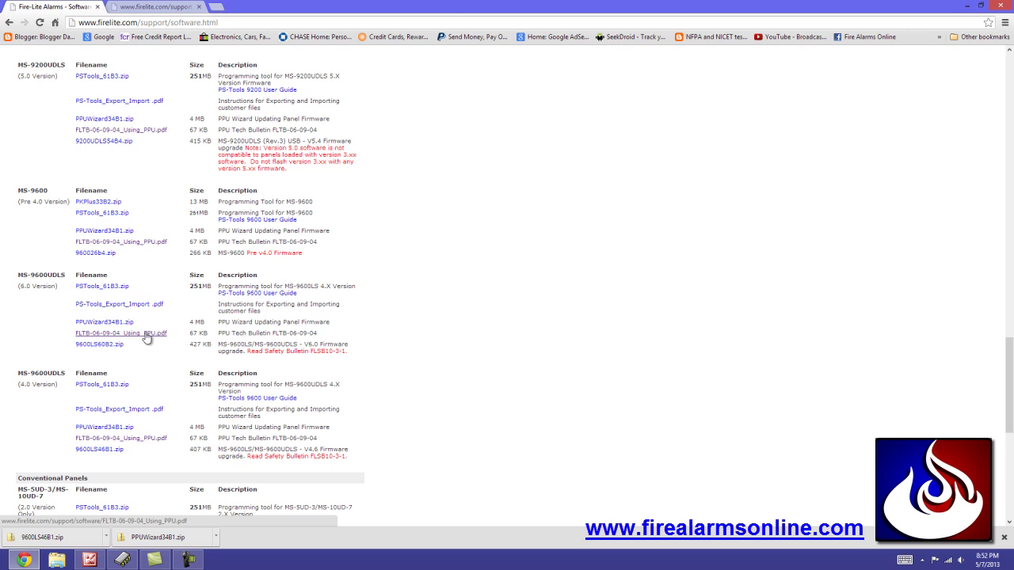
Step: Read the requirements and installation instructions in the FLTB-06-09-04_Using_PPU.pdf bulletin, and return to the software page
click(145, 339)
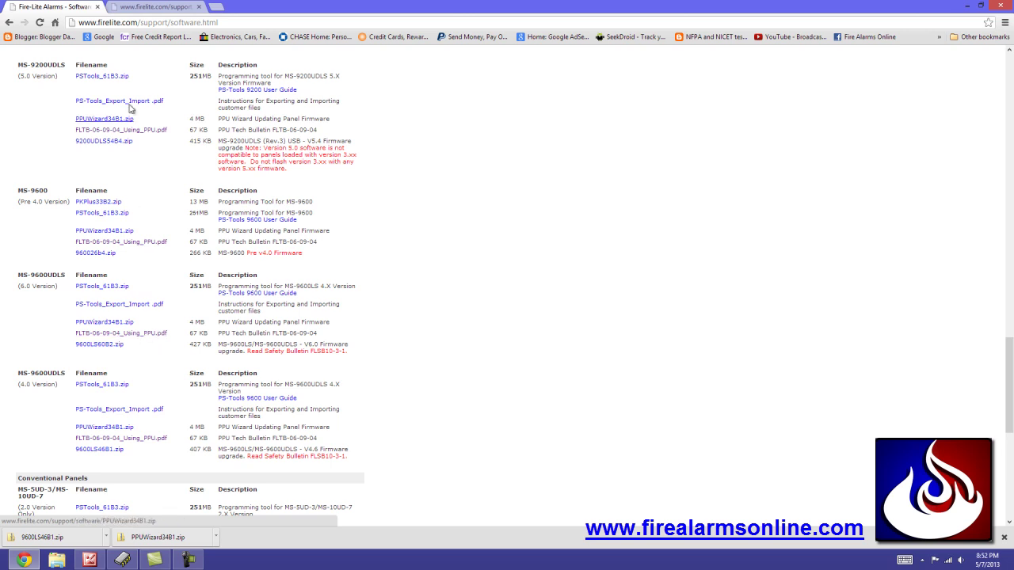
scroll(345, 294, up, 7)
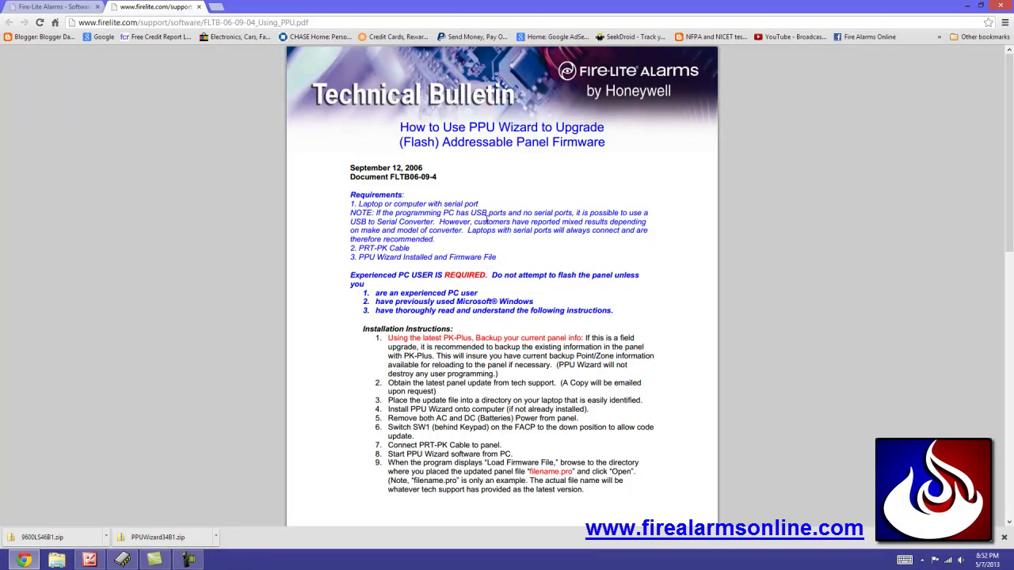
click(37, 7)
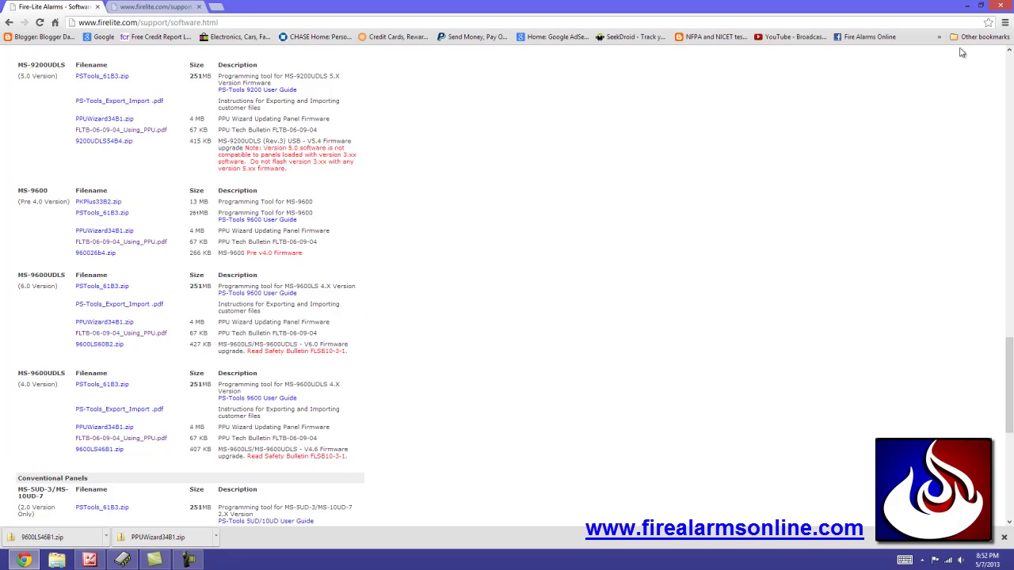
Step: Switch to the PPU Wizard, proceed past the welcome page and choose 636 Point Addressable as the FACP model
click(970, 6)
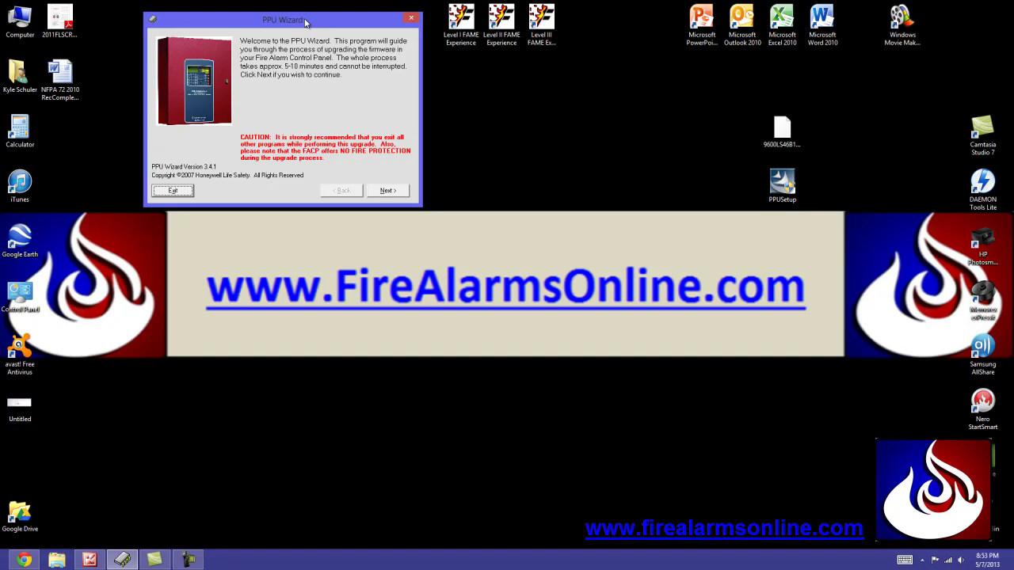
drag(305, 21, 298, 20)
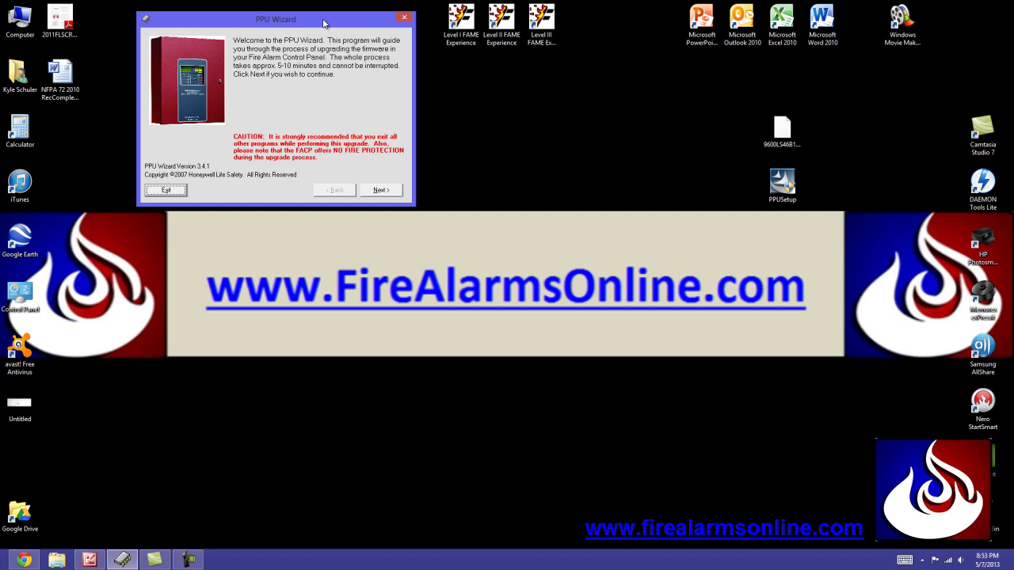
click(378, 192)
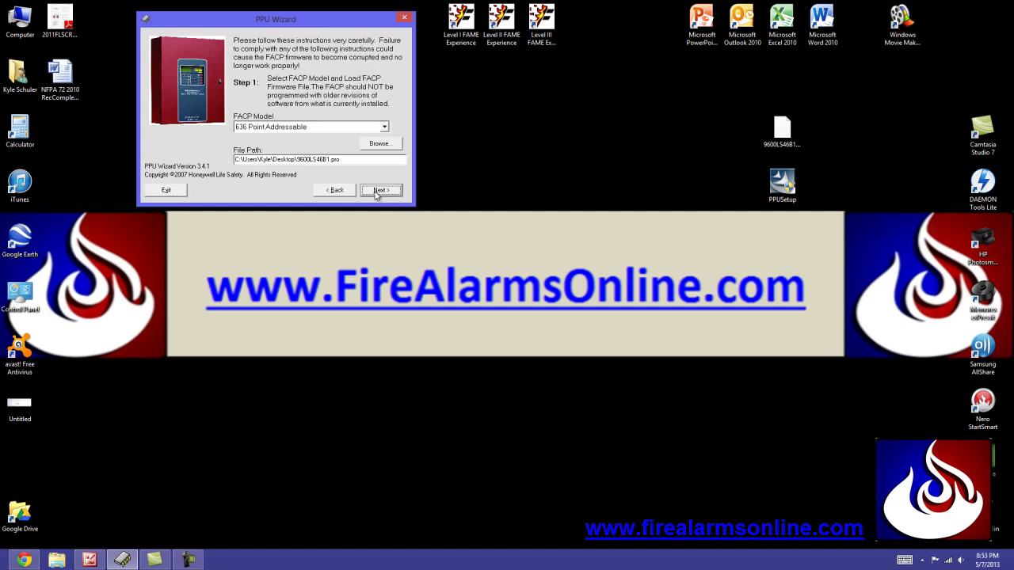
click(383, 129)
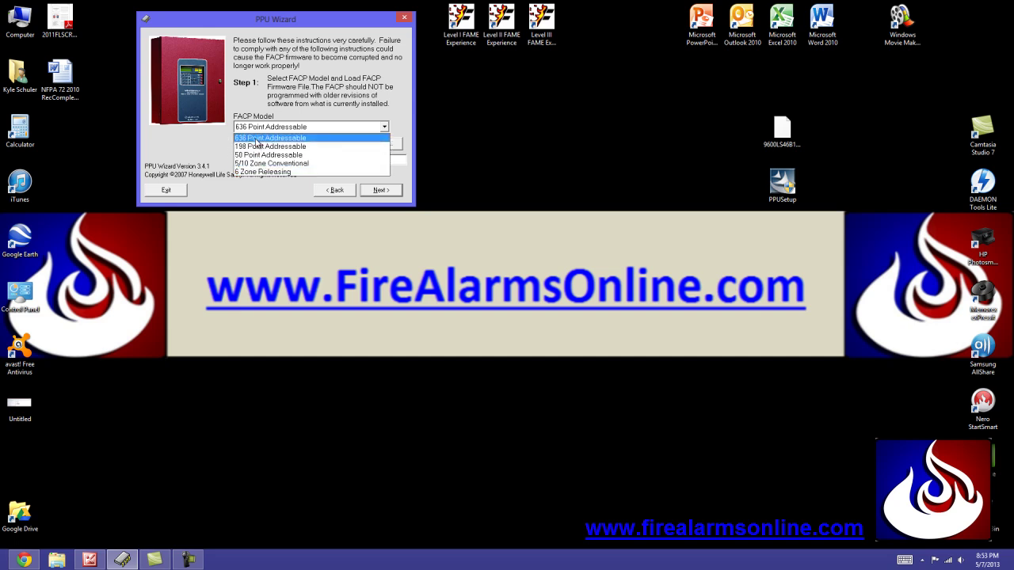
click(256, 140)
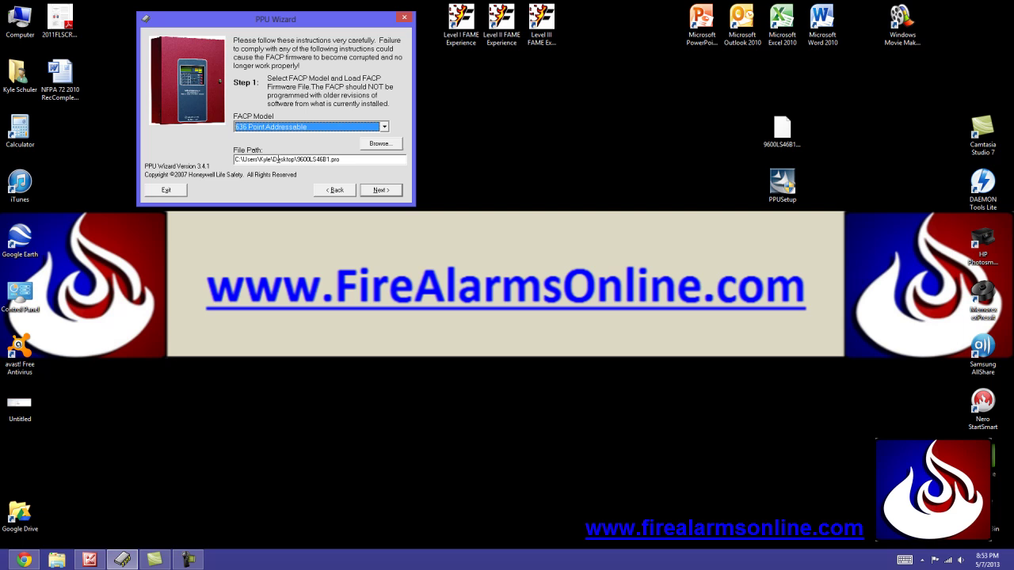
click(376, 145)
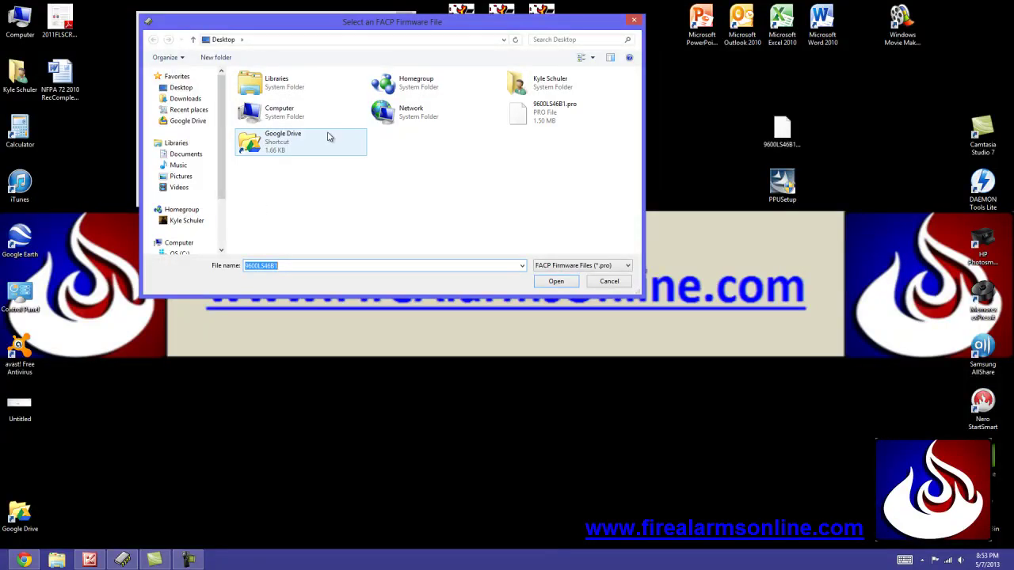
click(185, 90)
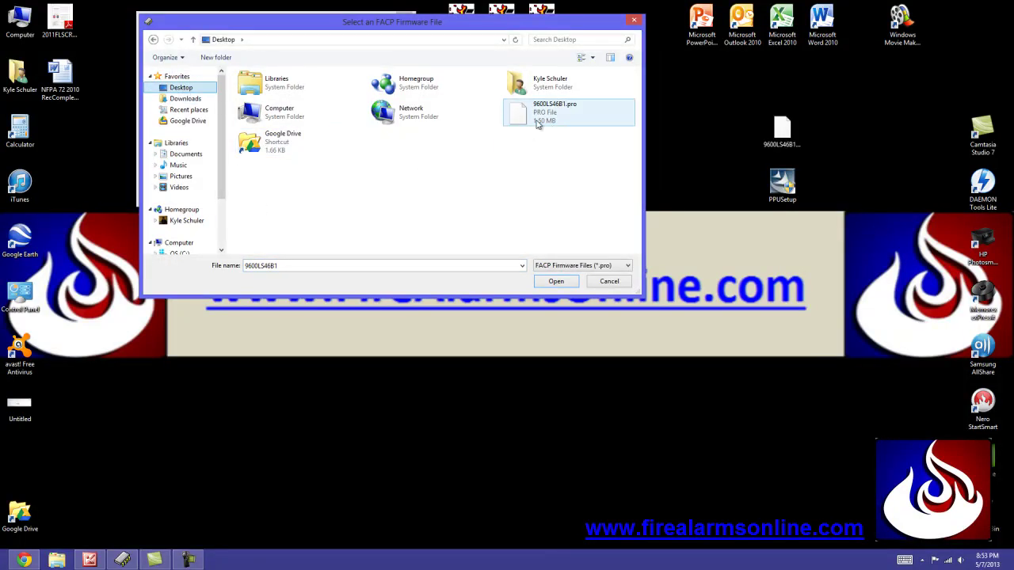
click(609, 282)
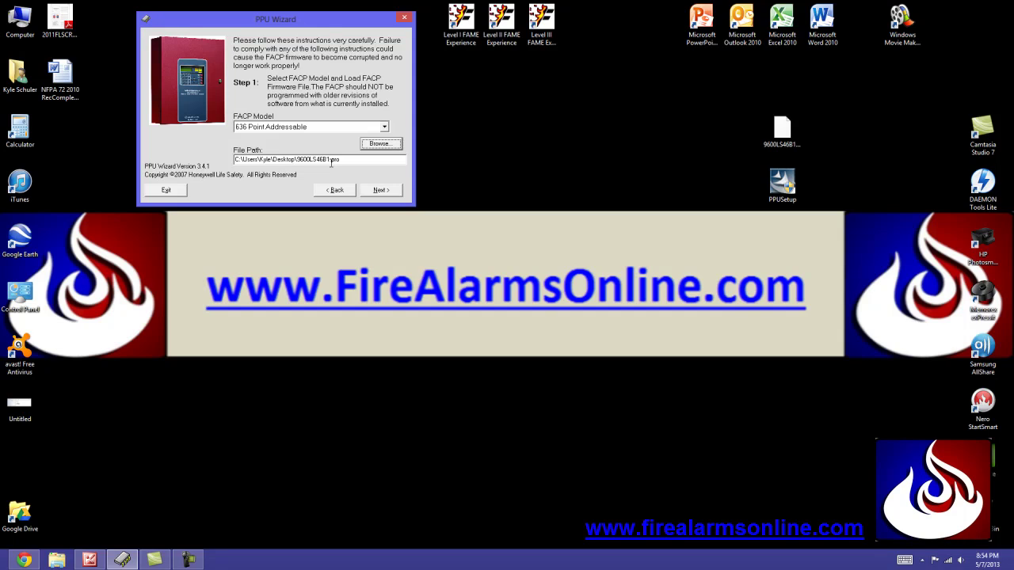
Step: Load the 9600LS46B1.pro firmware file and accept its model and version details to reach the FACP preparation instructions
click(374, 192)
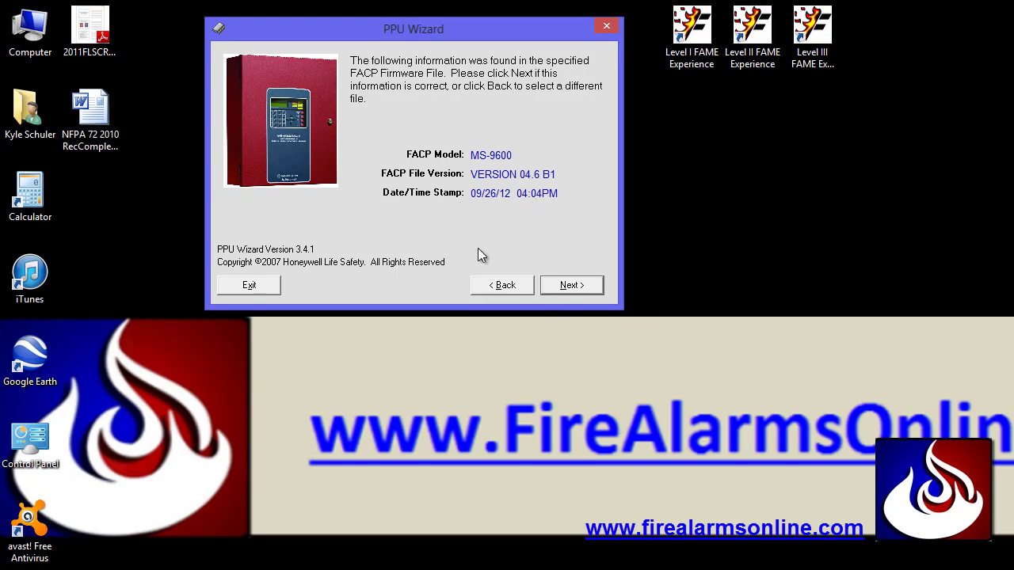
click(566, 287)
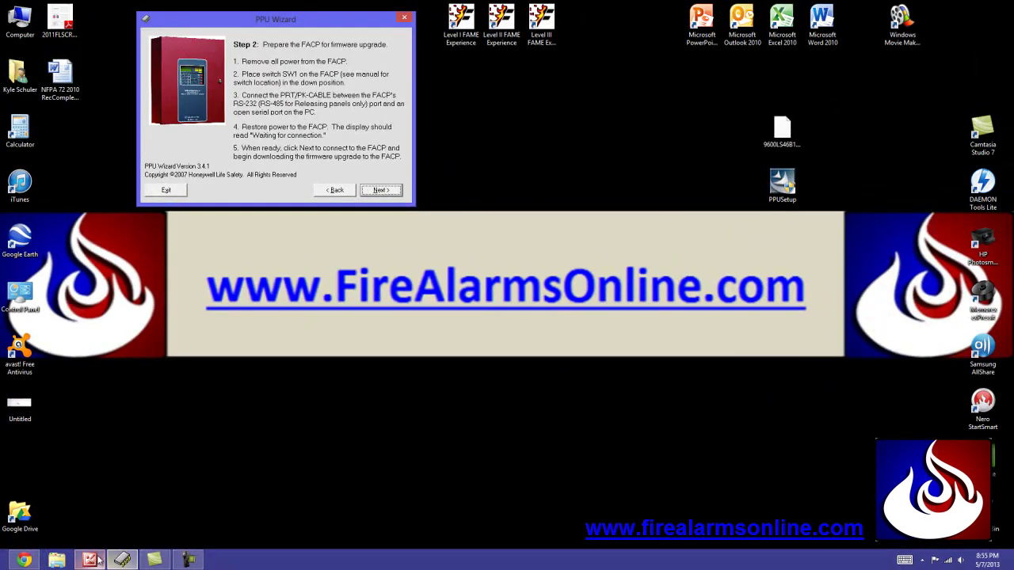
Step: Switch to the Microsoft Office picture viewer, examine the serial cable wiring diagram, and return to the PPU Wizard
click(96, 560)
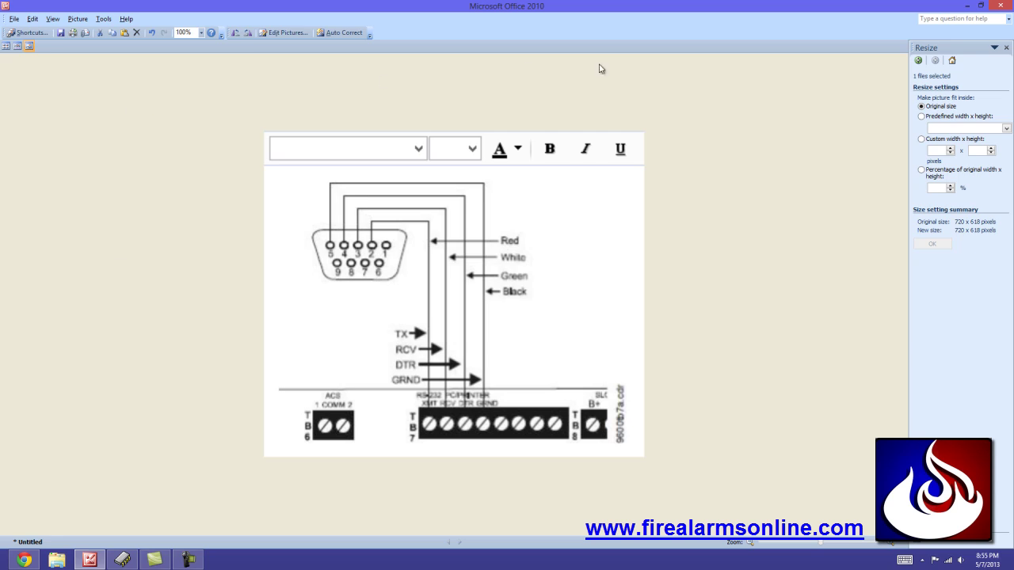
click(967, 7)
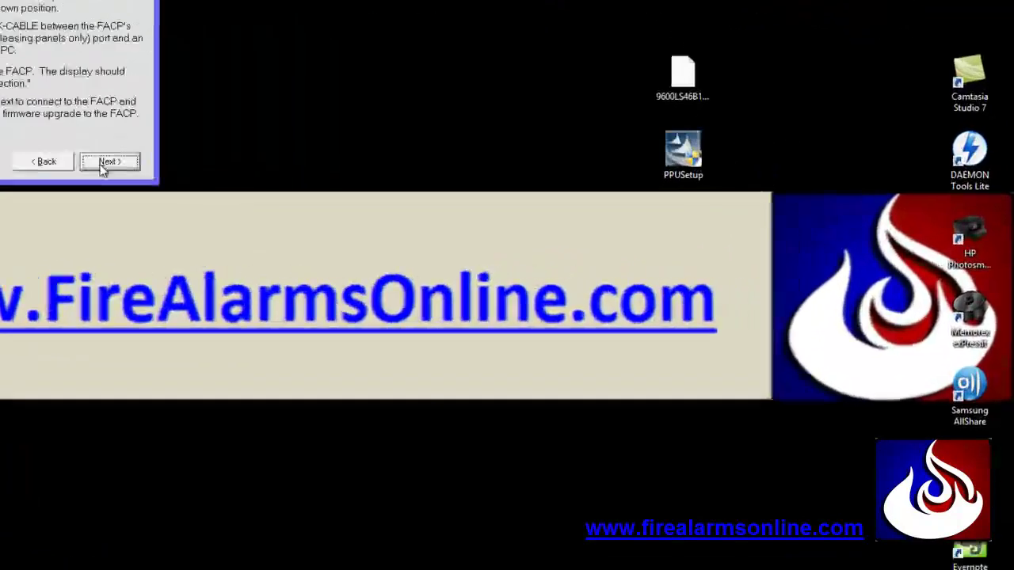
Step: Try to connect to the FACP and download the firmware, moving the error message beside the wizard window
click(381, 190)
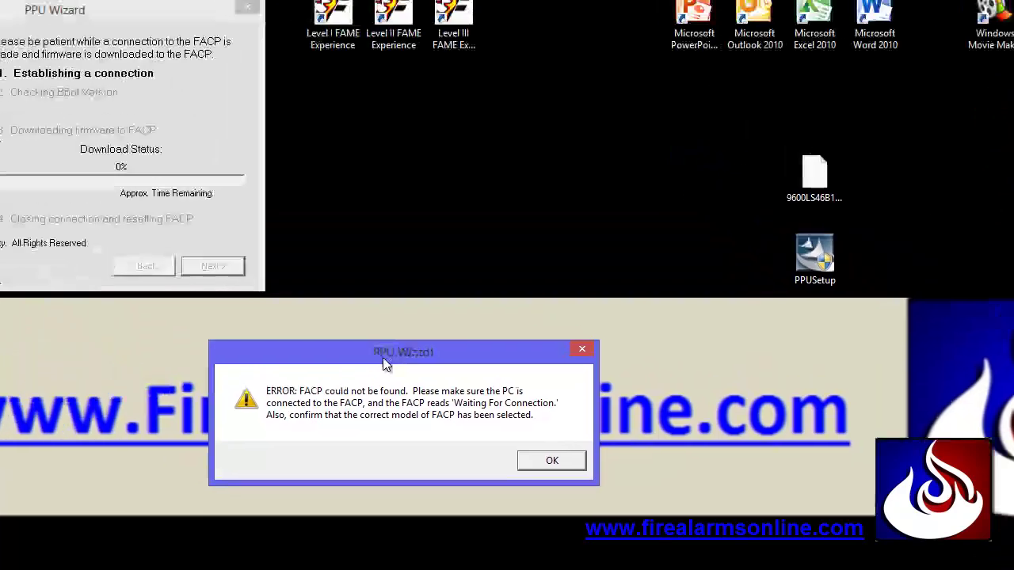
drag(385, 363, 464, 174)
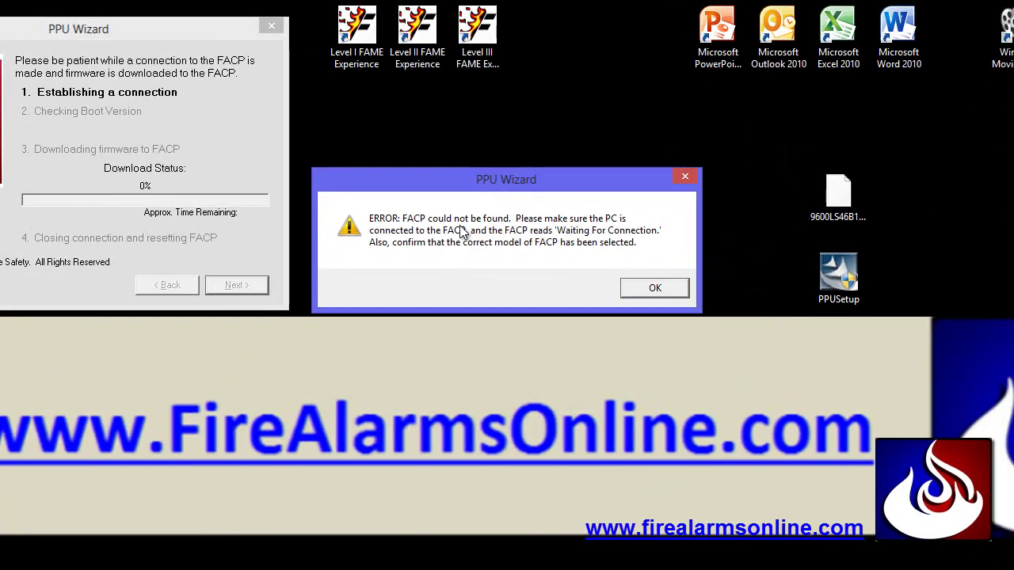
click(36, 105)
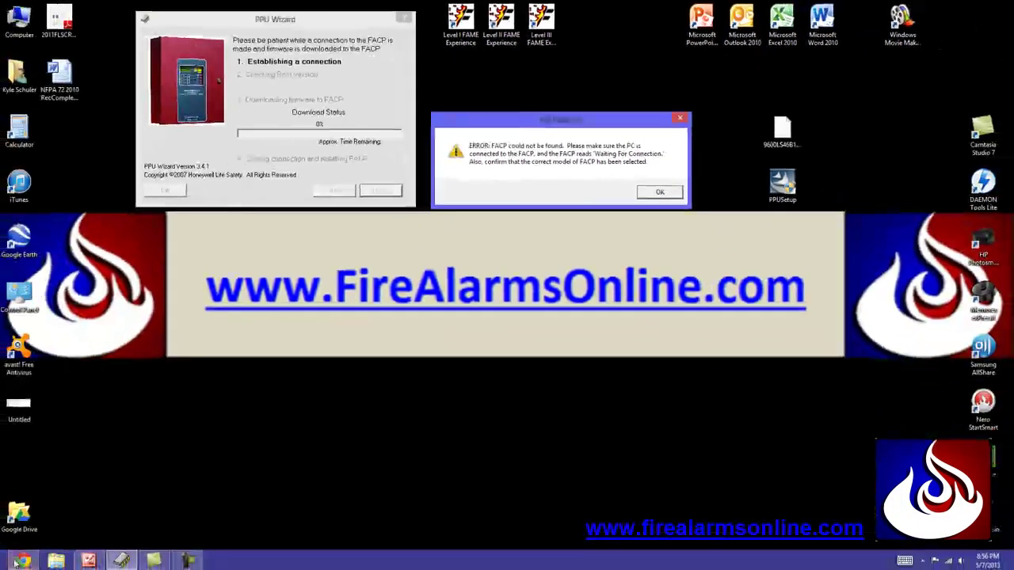
Step: Switch to Chrome, examine all installation instructions in the PPU Wizard technical bulletin, and return to the software page
click(19, 563)
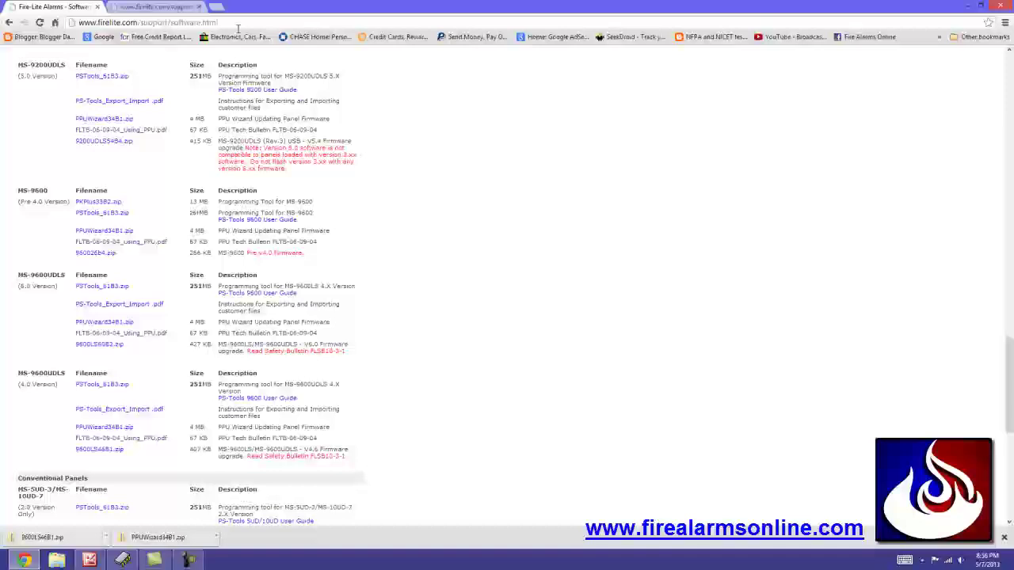
click(149, 8)
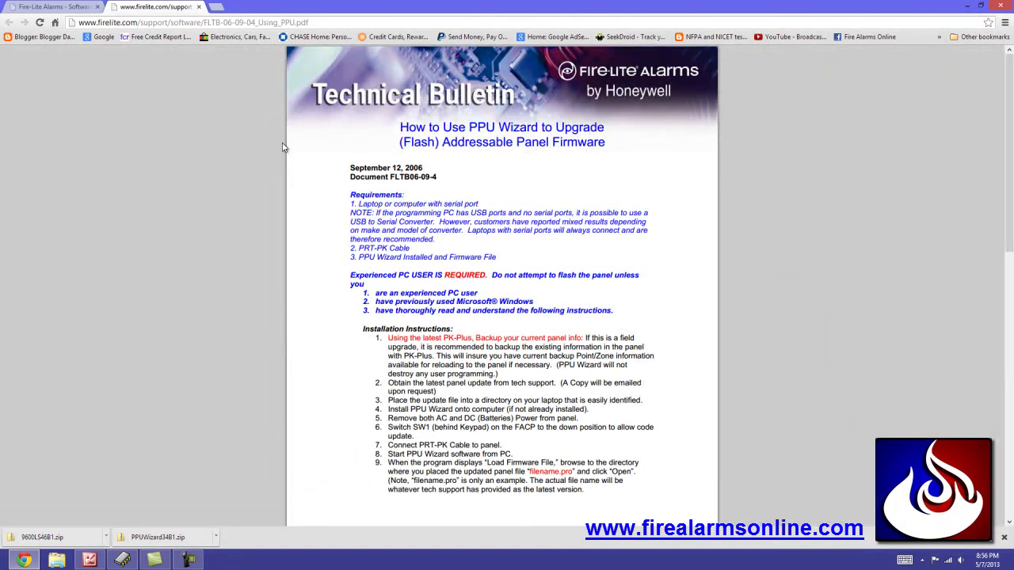
scroll(536, 260, down, 2)
scroll(503, 328, down, 4)
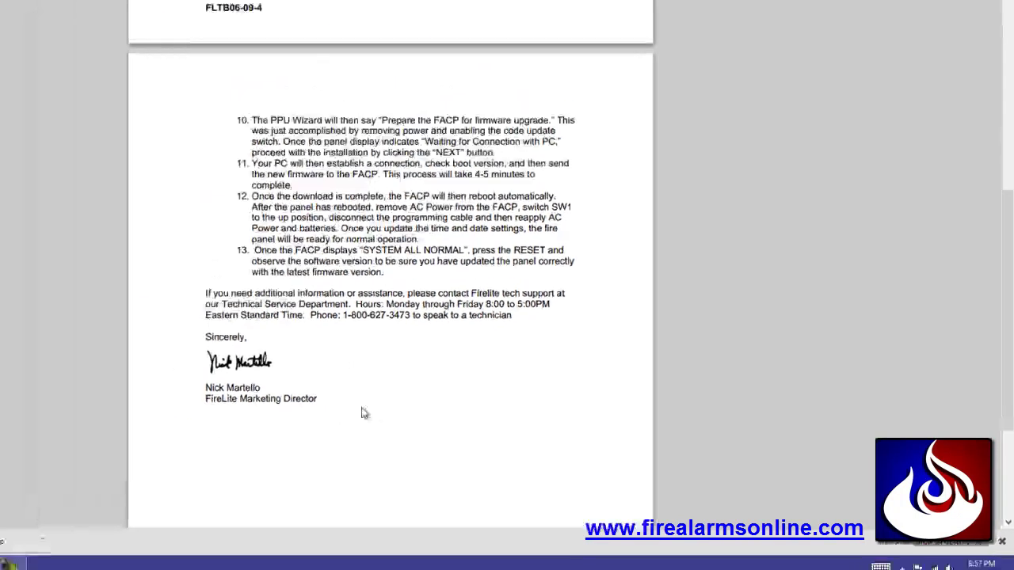
scroll(523, 407, up, 5)
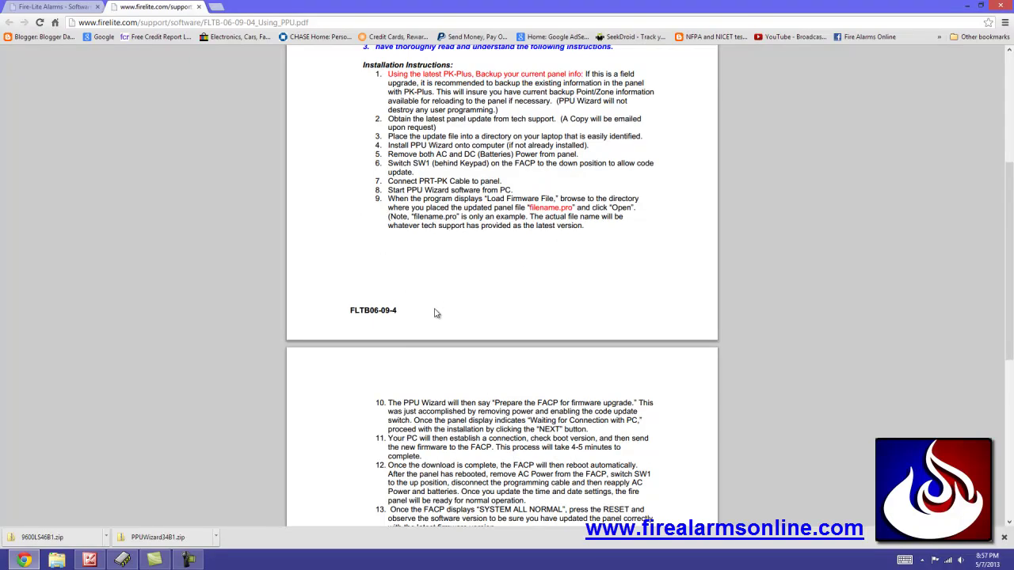
scroll(434, 312, down, 4)
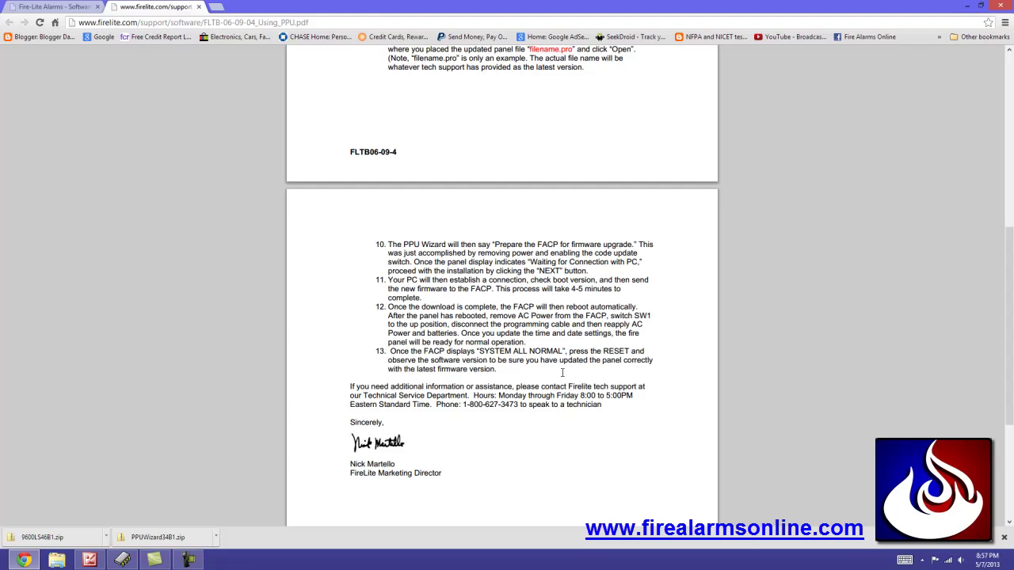
scroll(532, 373, up, 1)
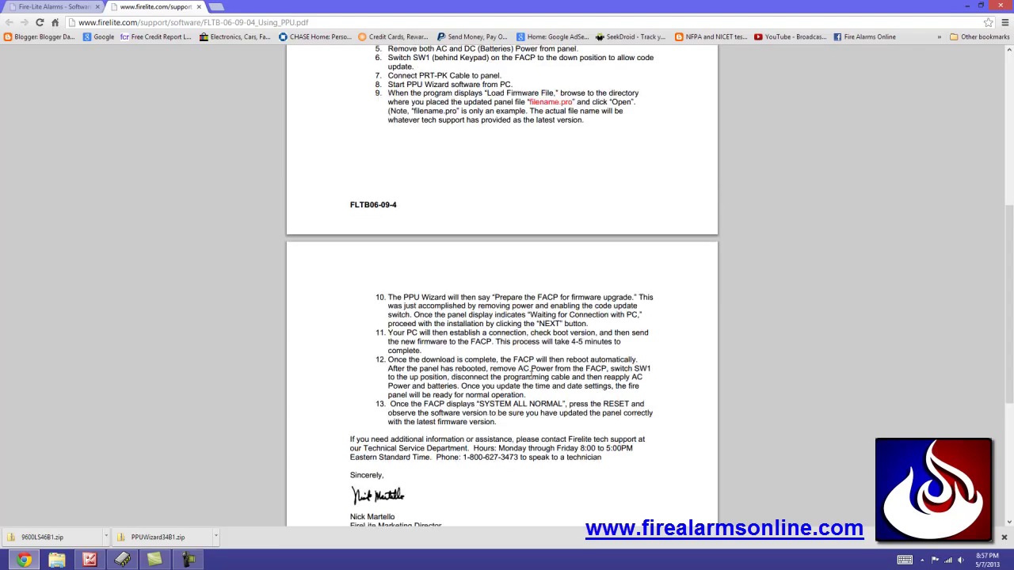
scroll(532, 372, up, 7)
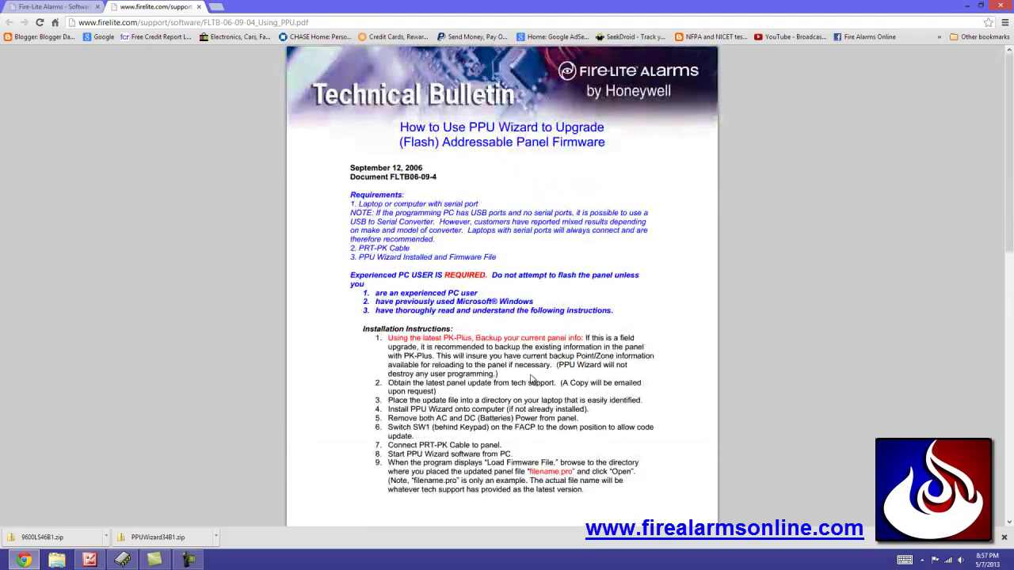
click(41, 7)
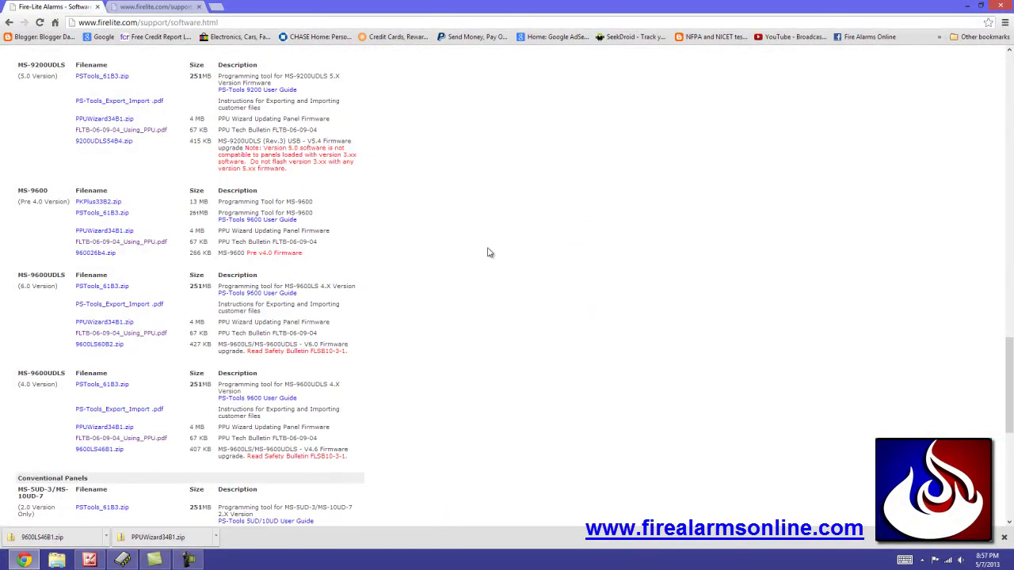